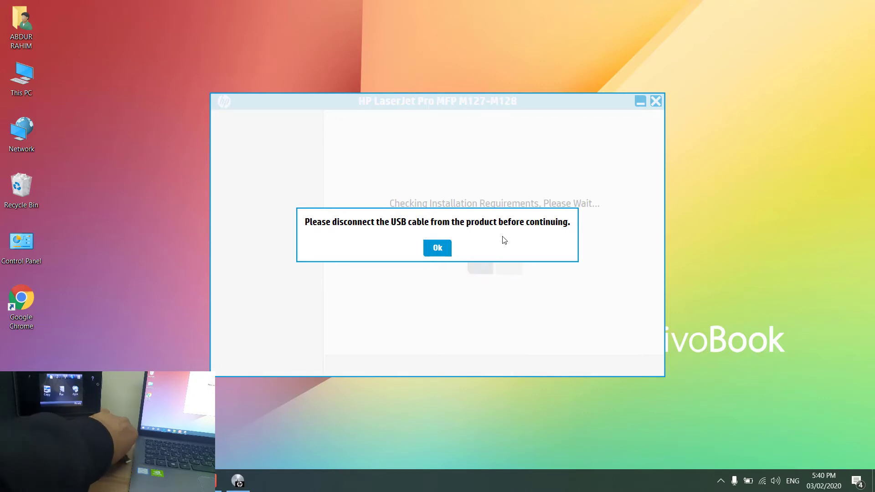
Step: Dismiss the USB cable notice, keep the listed HP software selection and accept the installation agreements
{"action": "left_click", "coordinate": [436, 249]}
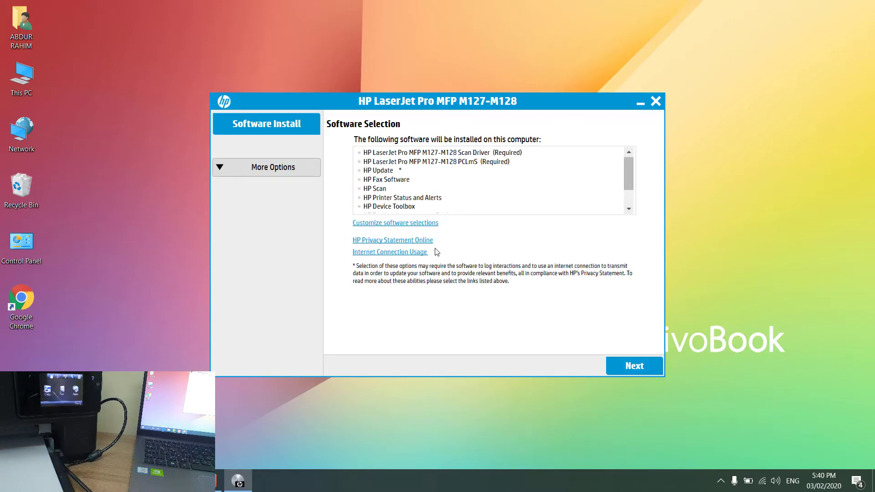
{"action": "left_click", "coordinate": [486, 156]}
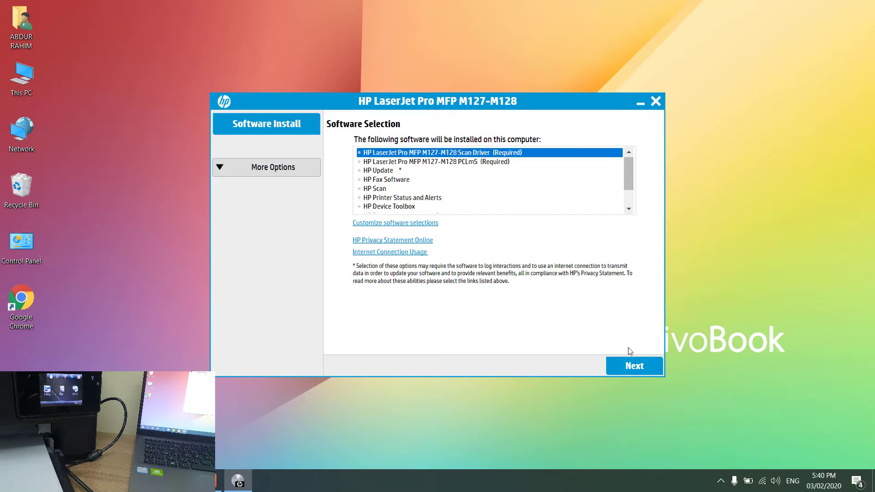
{"action": "left_click", "coordinate": [620, 365]}
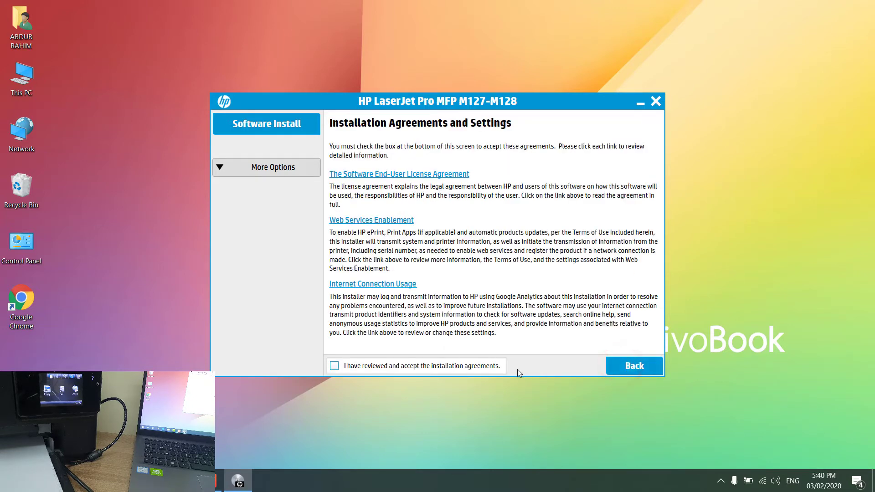
{"action": "left_click", "coordinate": [481, 369]}
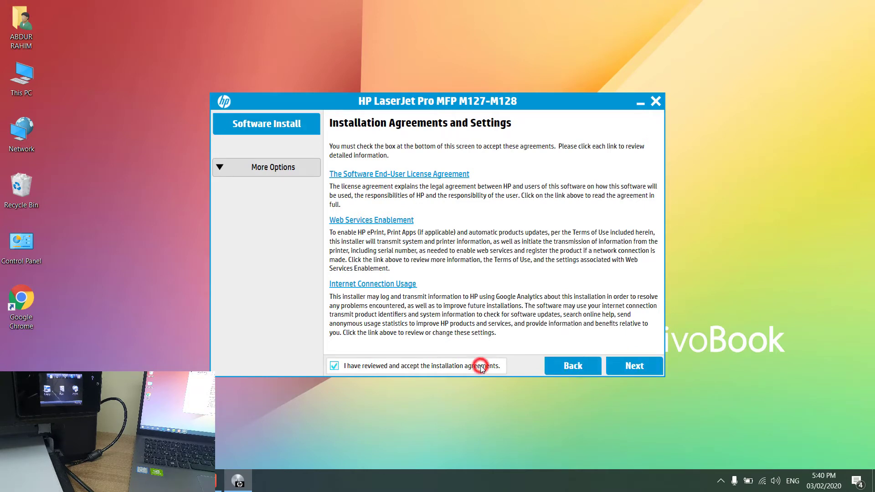
{"action": "left_click", "coordinate": [630, 363]}
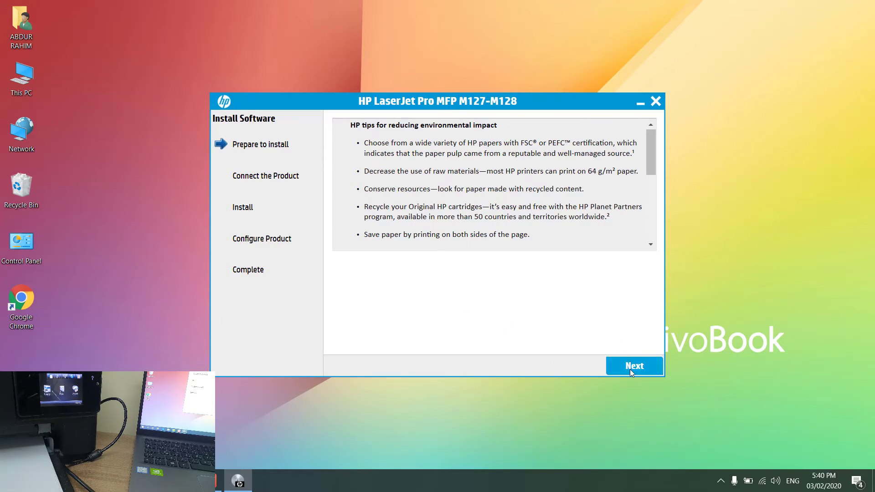
Step: Complete the printer installation with the default-printer and test-page options kept, and close the browser that opens with all its tabs
{"action": "left_click", "coordinate": [628, 369]}
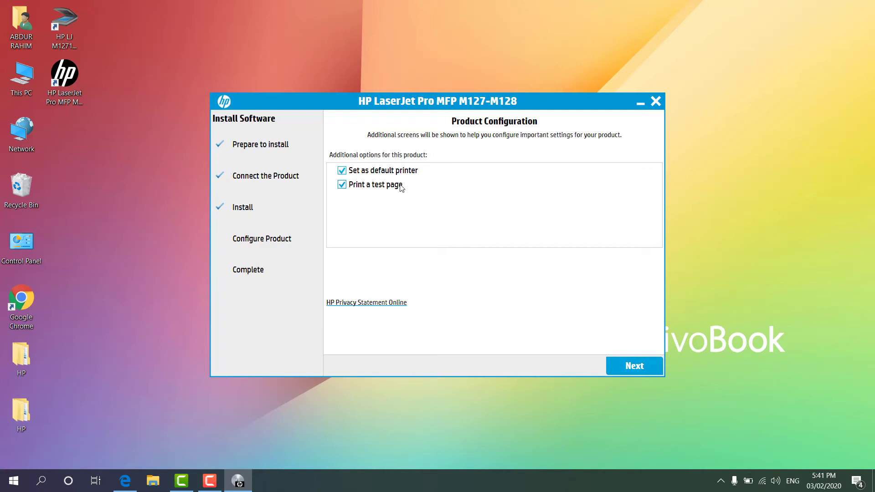
{"action": "left_click", "coordinate": [628, 369]}
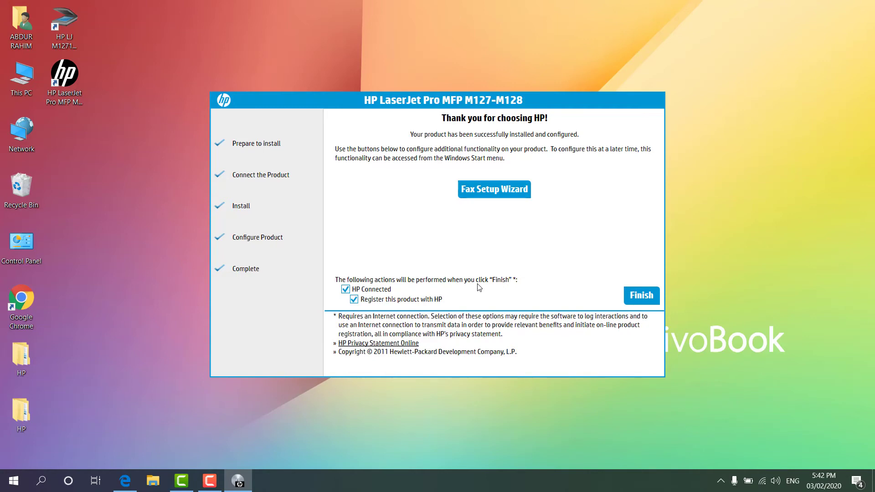
{"action": "key", "text": "Return"}
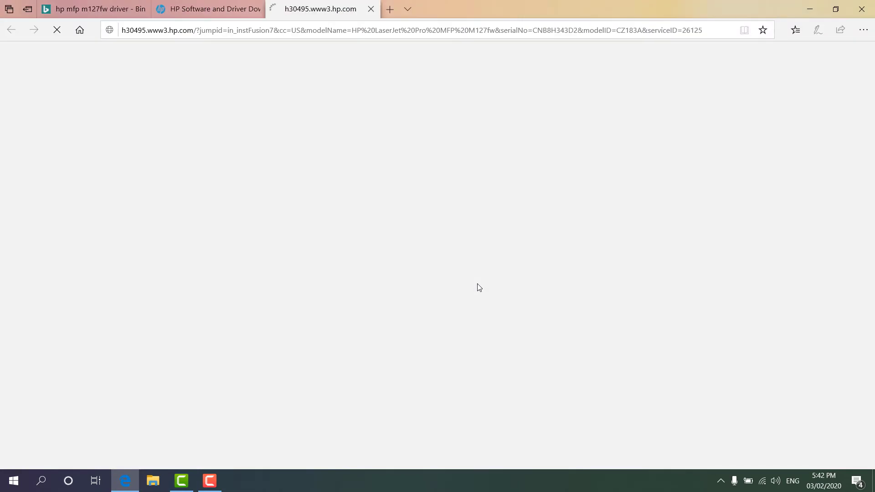
{"action": "left_click", "coordinate": [861, 8]}
{"action": "left_click", "coordinate": [424, 260]}
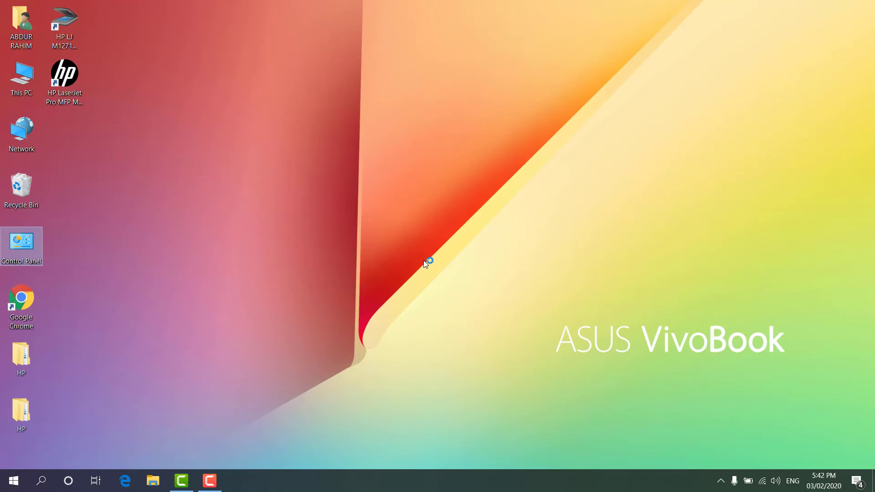
Step: Check the new desktop shortcuts for HP scanning and the HP LaserJet Help & Learn Center
{"action": "left_click", "coordinate": [67, 31]}
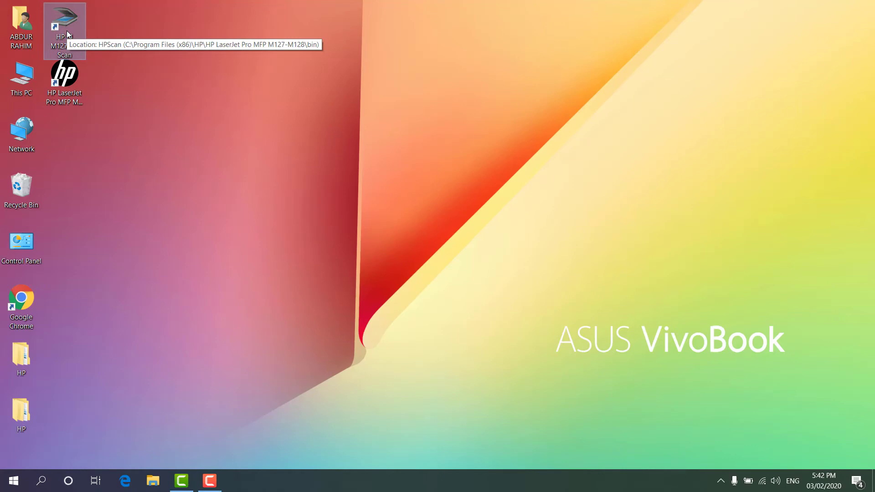
{"action": "left_click", "coordinate": [72, 88]}
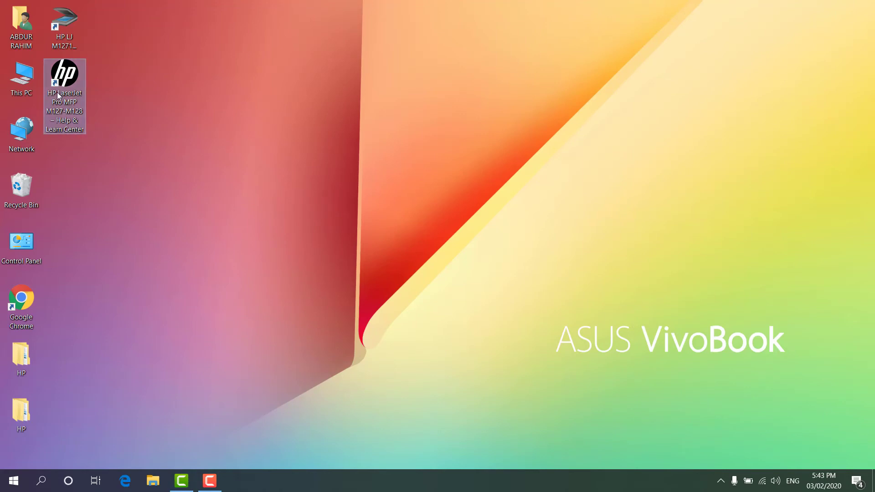
{"action": "left_click", "coordinate": [126, 156]}
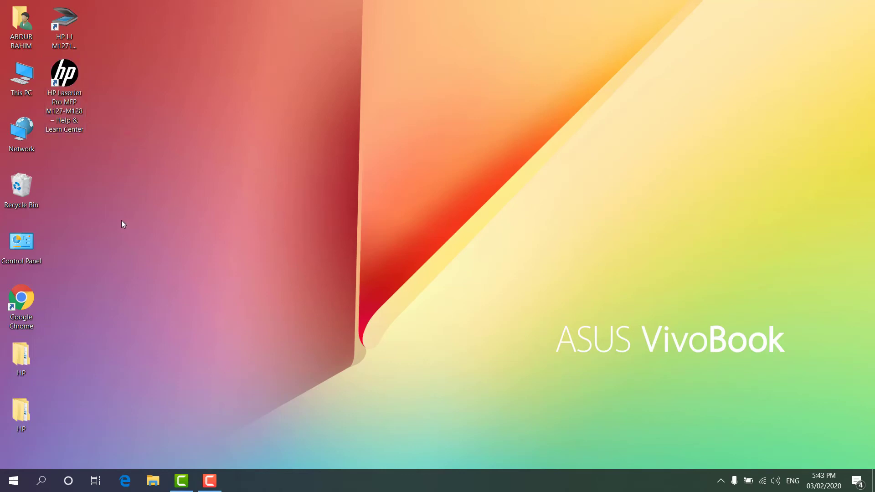
Step: Open Devices and Printers under Hardware and Sound in Control Panel and refresh the device list
{"action": "double_click", "coordinate": [18, 255]}
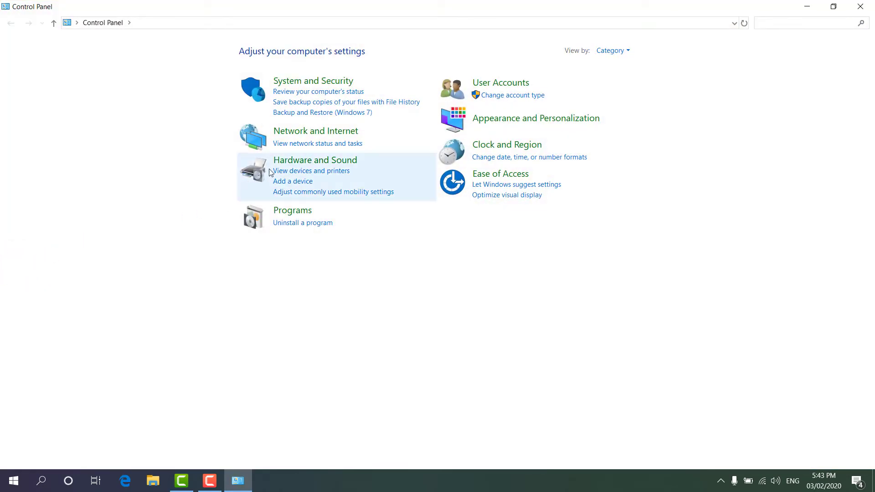
{"action": "left_click", "coordinate": [312, 159]}
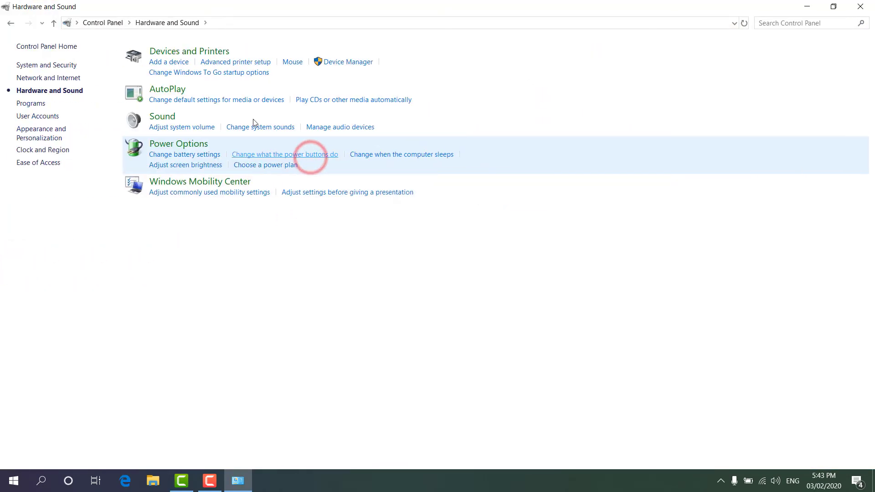
{"action": "left_click", "coordinate": [187, 55]}
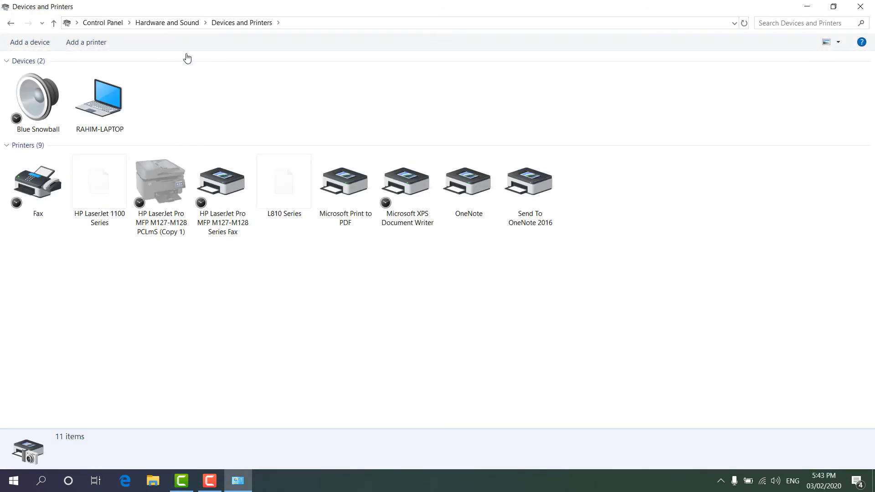
{"action": "left_click", "coordinate": [745, 25]}
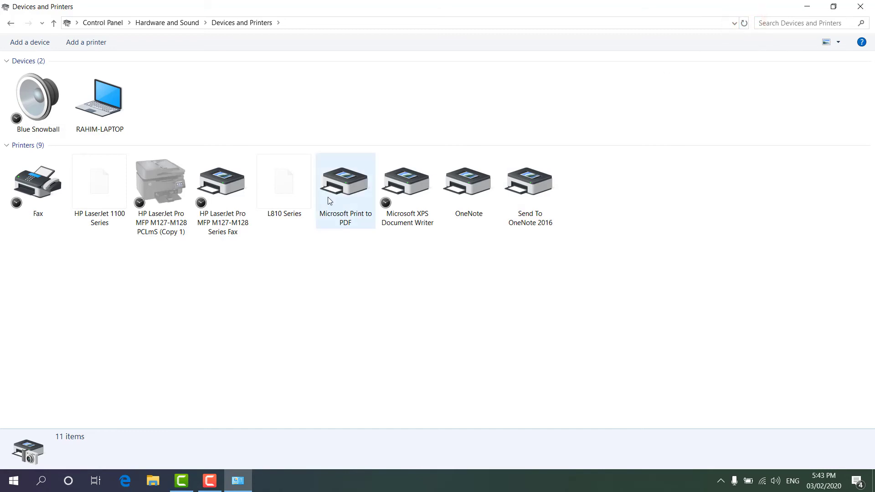
Step: Set HP LaserJet Pro MFP M127-M128 PCLmS (Copy 1) as the default printer and close the Devices and Printers window
{"action": "left_click", "coordinate": [163, 215]}
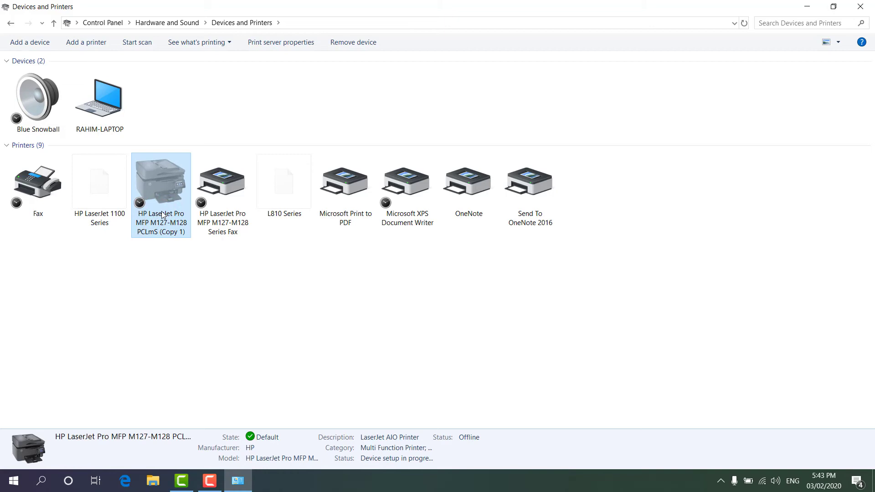
{"action": "right_click", "coordinate": [162, 215]}
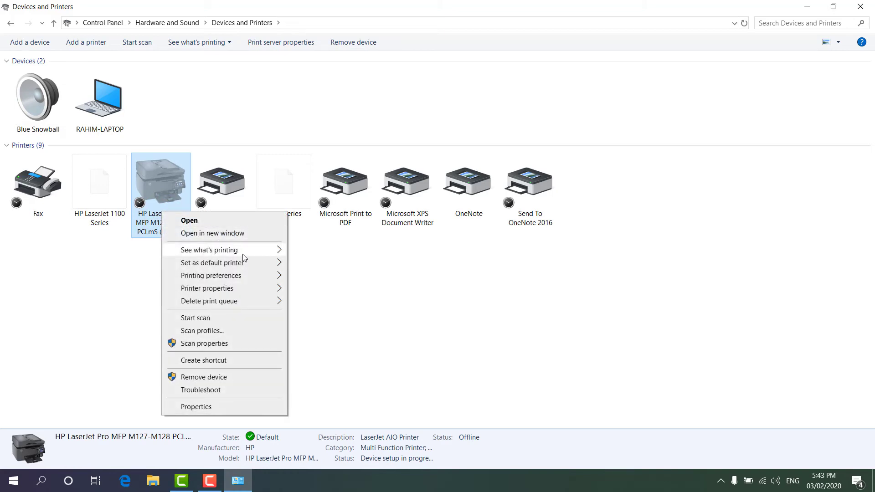
{"action": "mouse_move", "coordinate": [253, 268]}
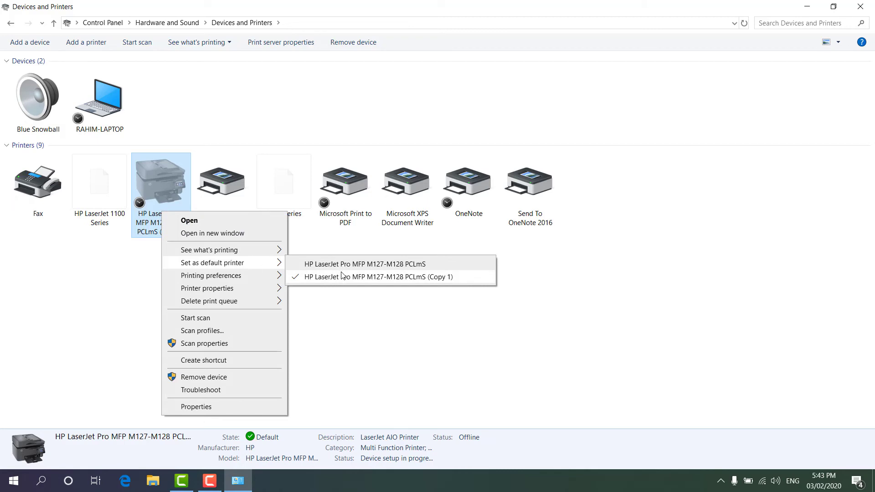
{"action": "left_click", "coordinate": [343, 276]}
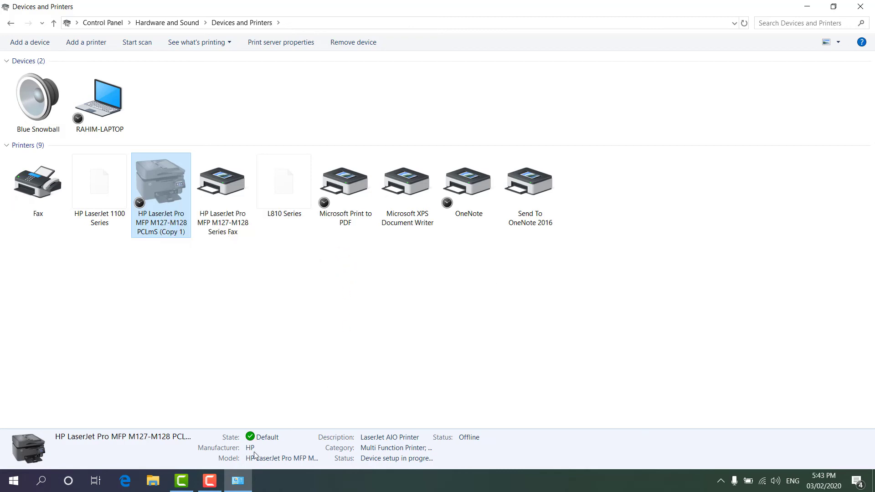
{"action": "left_click", "coordinate": [267, 337]}
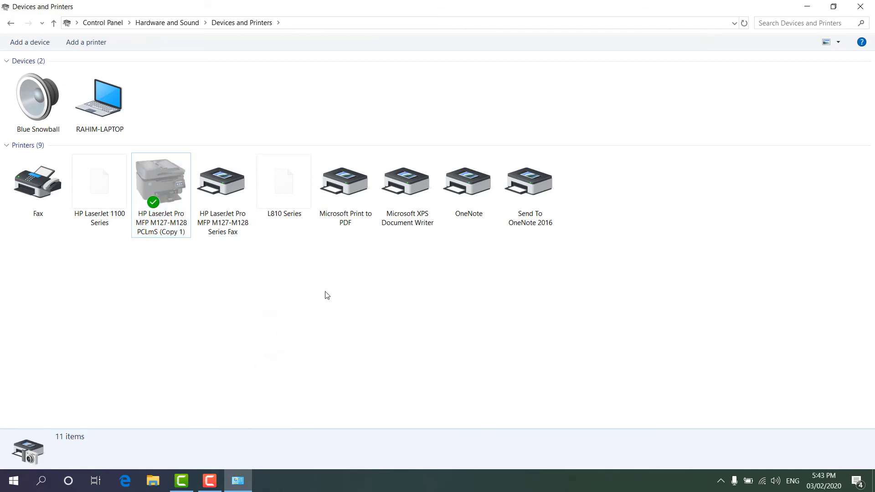
{"action": "left_click", "coordinate": [861, 7]}
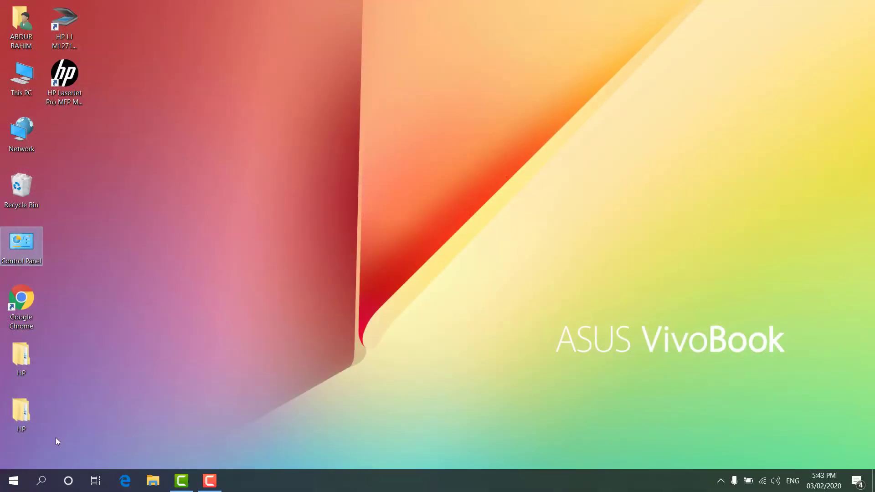
Step: Search for Word, launch it and create a blank document
{"action": "left_click", "coordinate": [41, 482]}
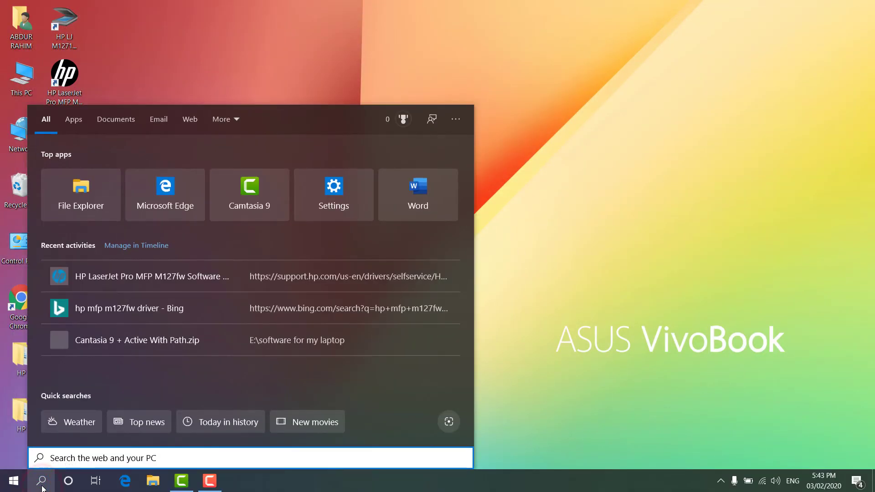
{"action": "type", "text": "word"}
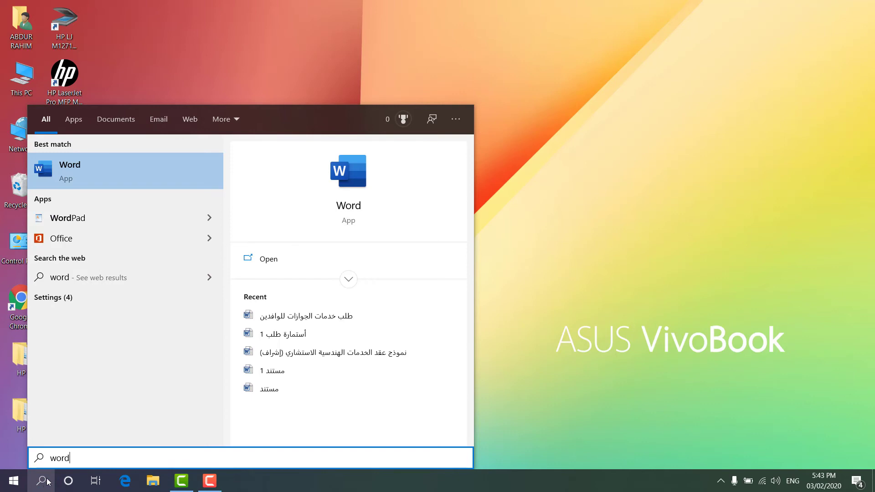
{"action": "left_click", "coordinate": [104, 165]}
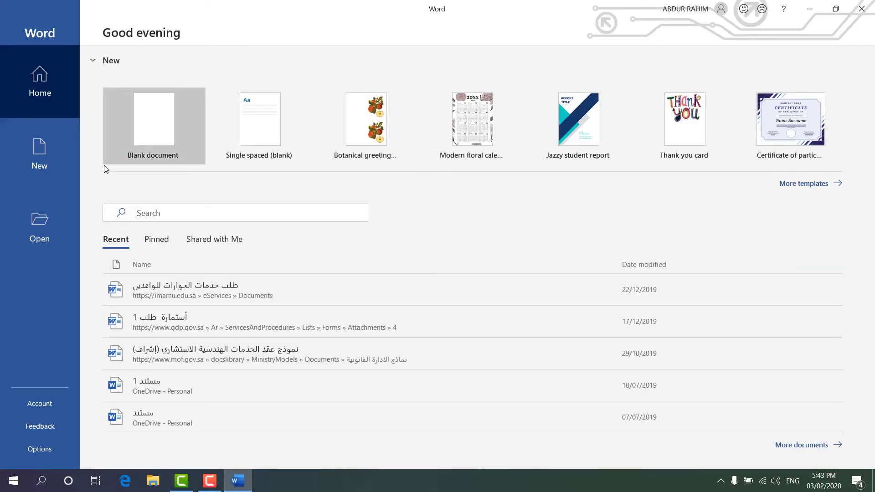
{"action": "left_click", "coordinate": [104, 165]}
{"action": "right_click", "coordinate": [154, 142]}
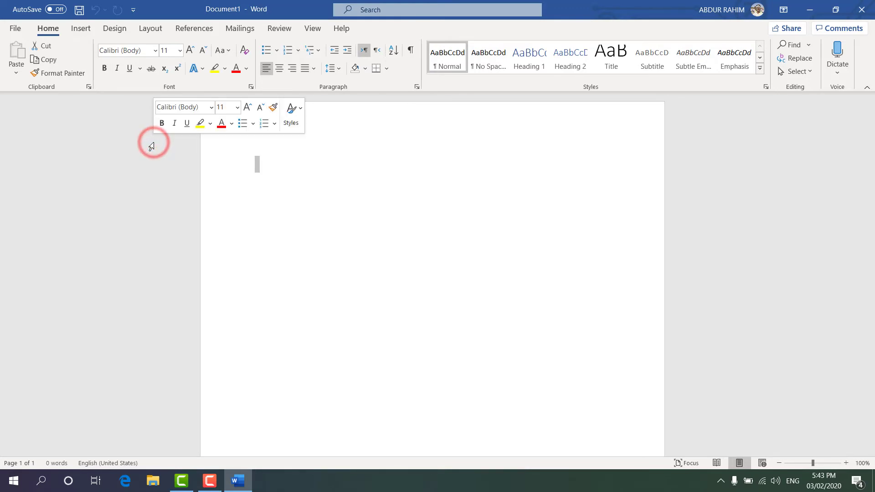
Step: Enter the text "TIPS AND TRICK" in the document and set its font size to 72
{"action": "type", "text": "TIPS AND TRICK"}
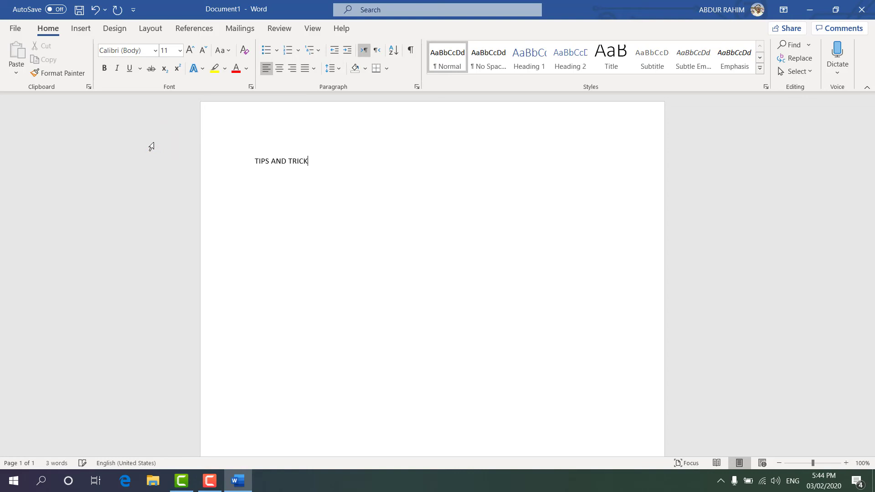
{"action": "left_click", "coordinate": [152, 146]}
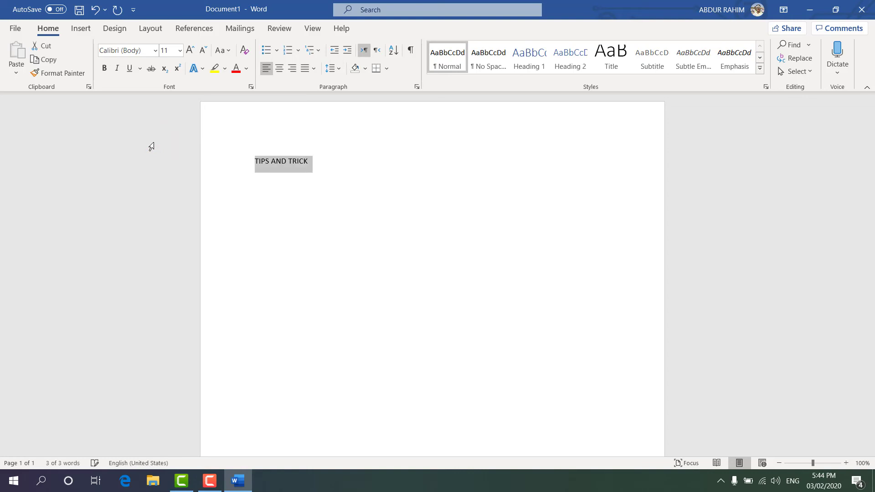
{"action": "left_click", "coordinate": [180, 51]}
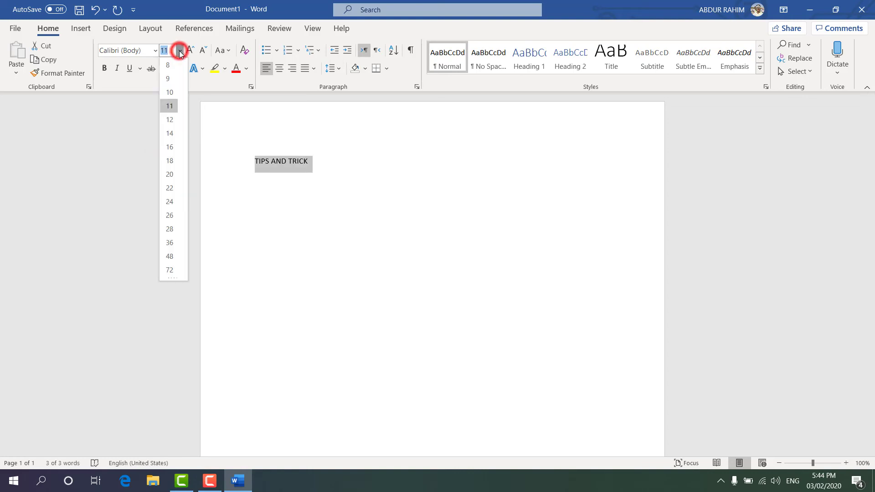
{"action": "left_click", "coordinate": [170, 268]}
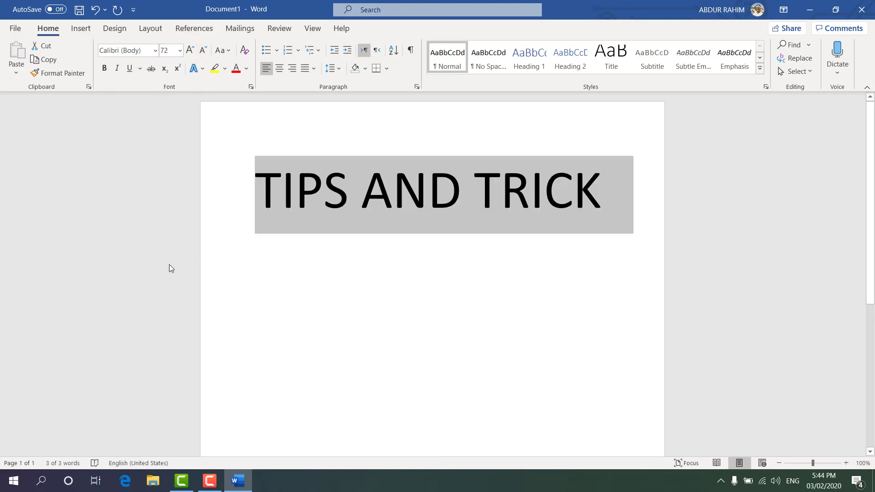
Step: Print one copy of the document on the HP LaserJet Pro MFP M127-M128 PCLmS (Copy 1) printer
{"action": "left_click", "coordinate": [14, 29]}
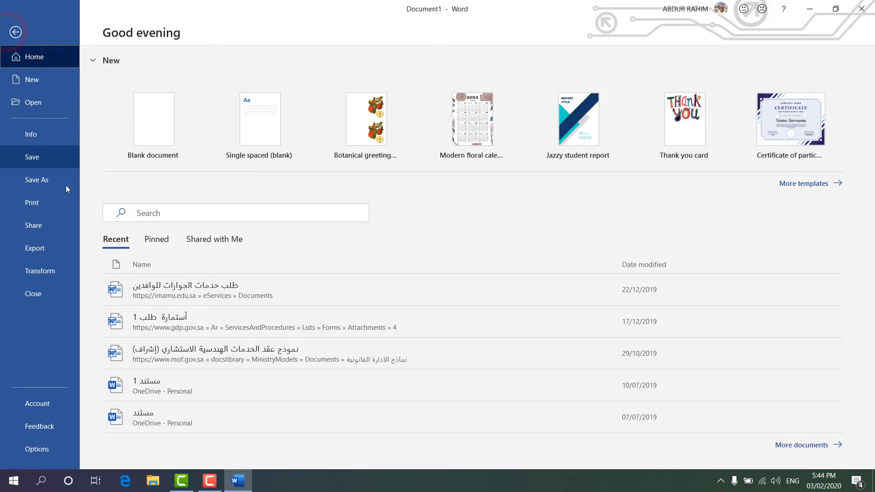
{"action": "left_click", "coordinate": [60, 207]}
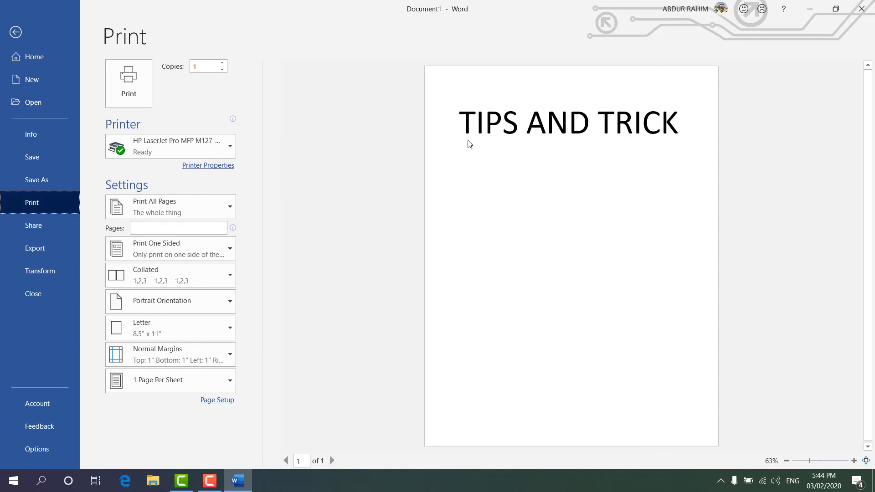
{"action": "left_click", "coordinate": [208, 147]}
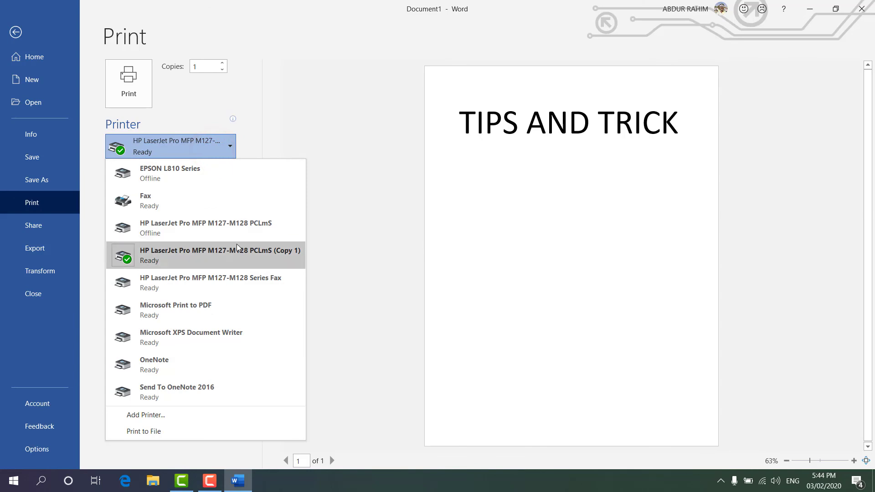
{"action": "left_click", "coordinate": [237, 247]}
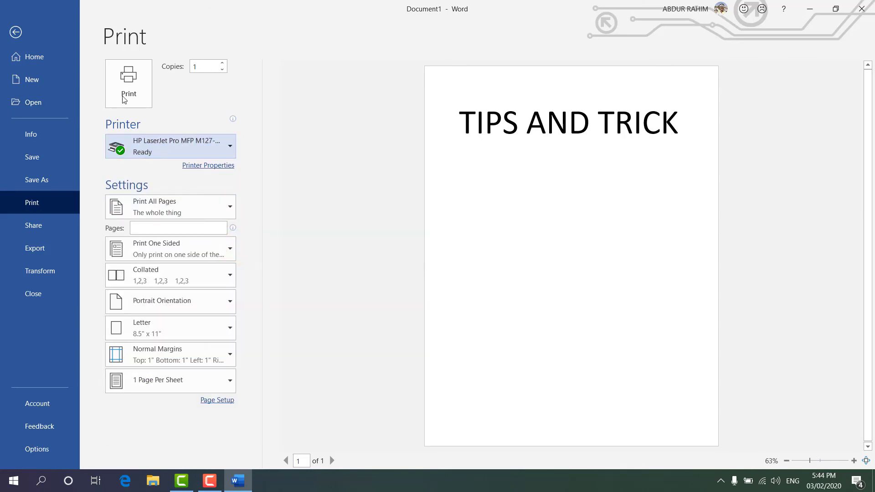
{"action": "left_click", "coordinate": [139, 81]}
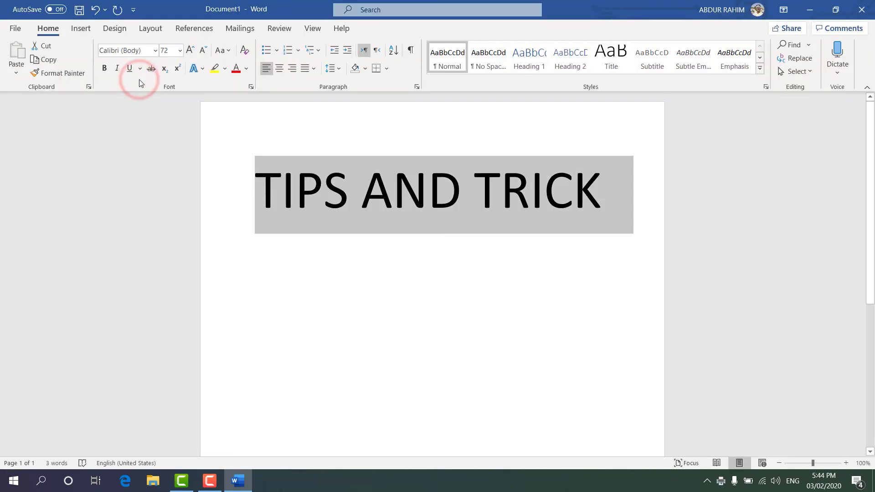